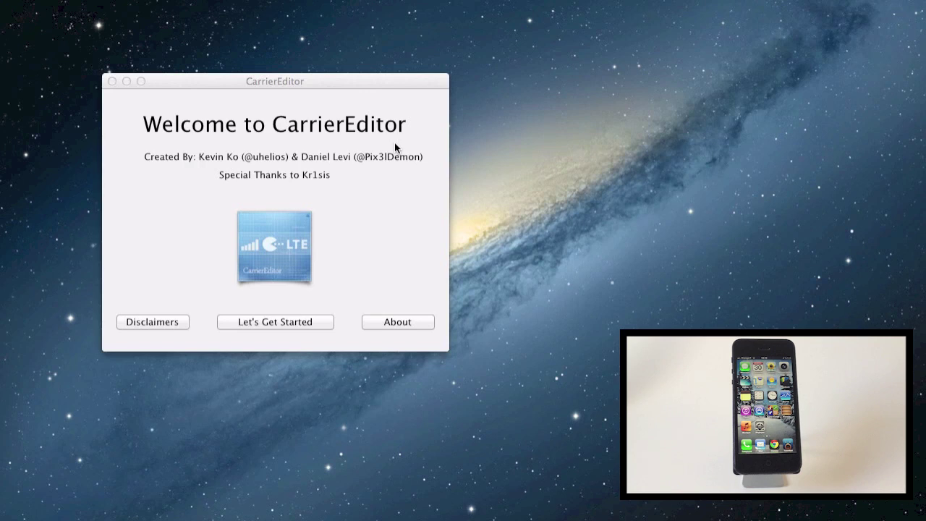
# Start the carrier setup and submit 13.1 as the iPhone's current carrier version number.
pyautogui.click(286, 322)
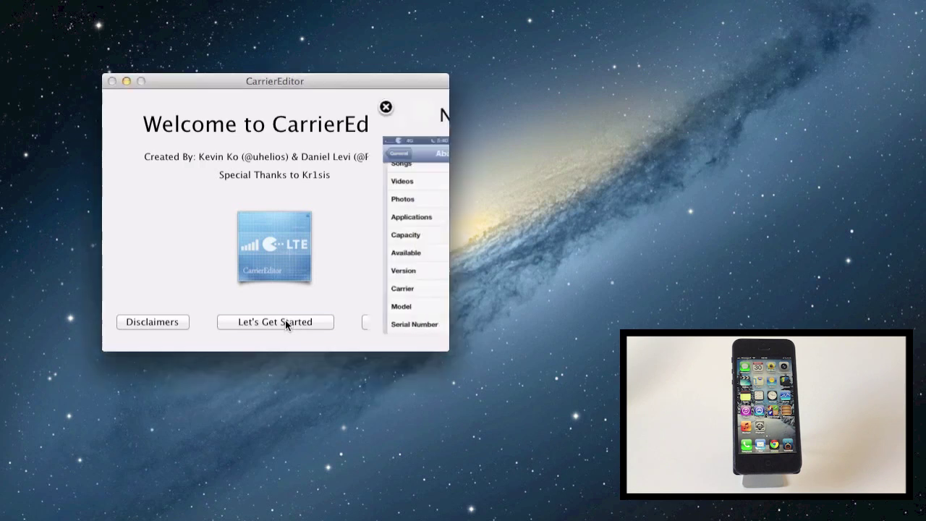
pyautogui.click(284, 247)
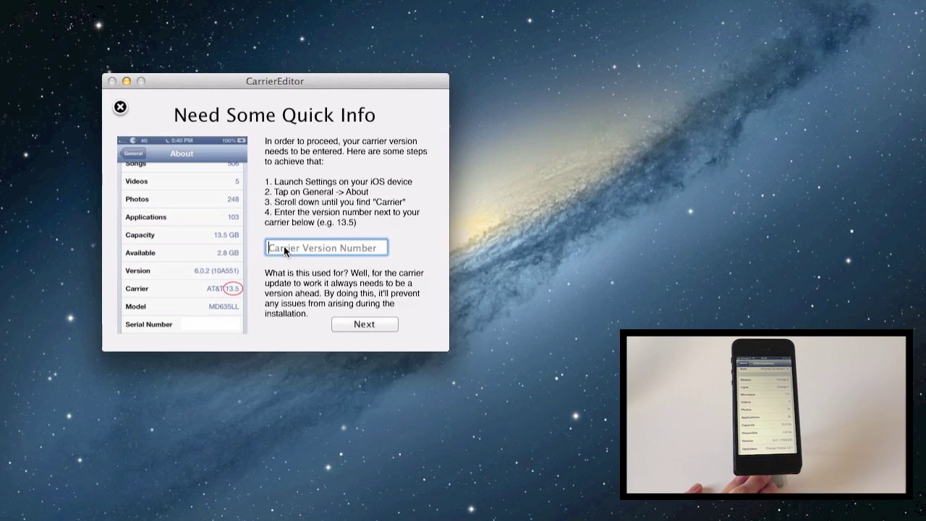
pyautogui.write('1')
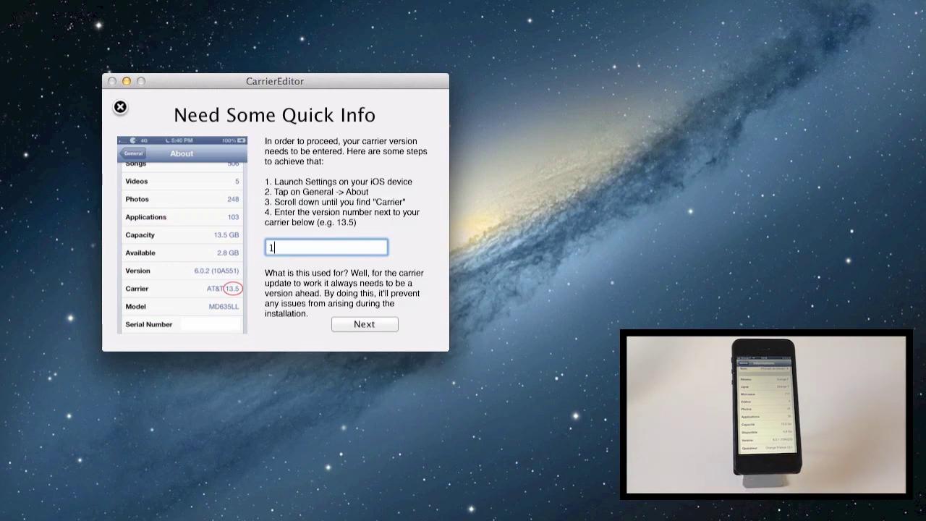
pyautogui.write('3.1')
pyautogui.click(366, 324)
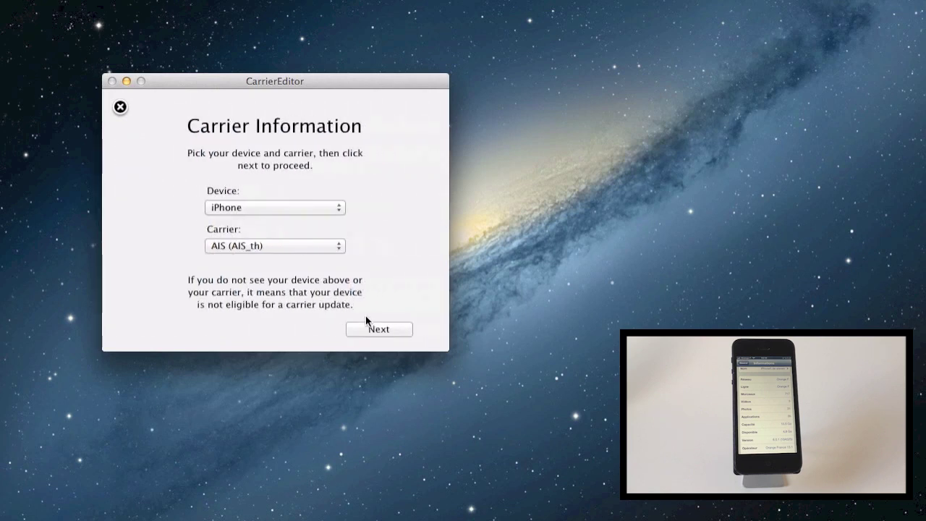
# Choose iPhone as the device and Orange France (Orange_France) as the carrier, and continue to the customization page.
pyautogui.click(323, 207)
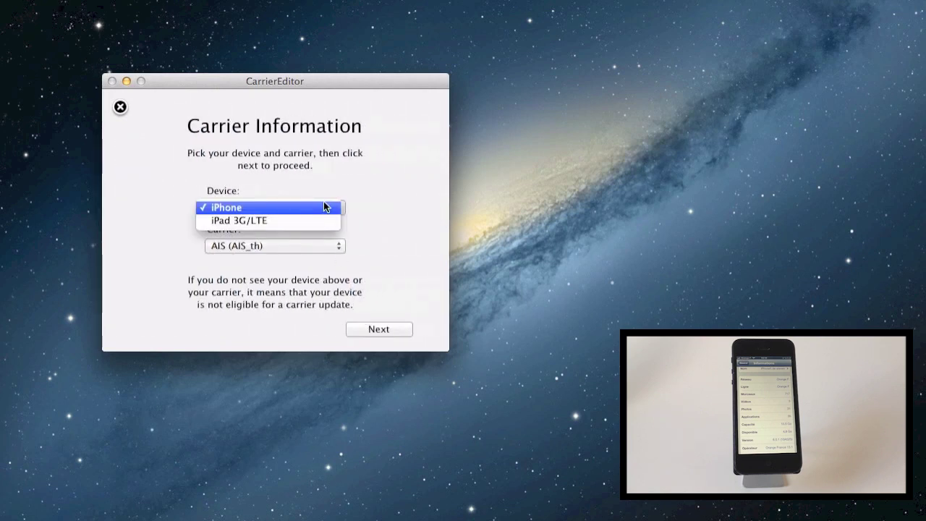
pyautogui.click(323, 206)
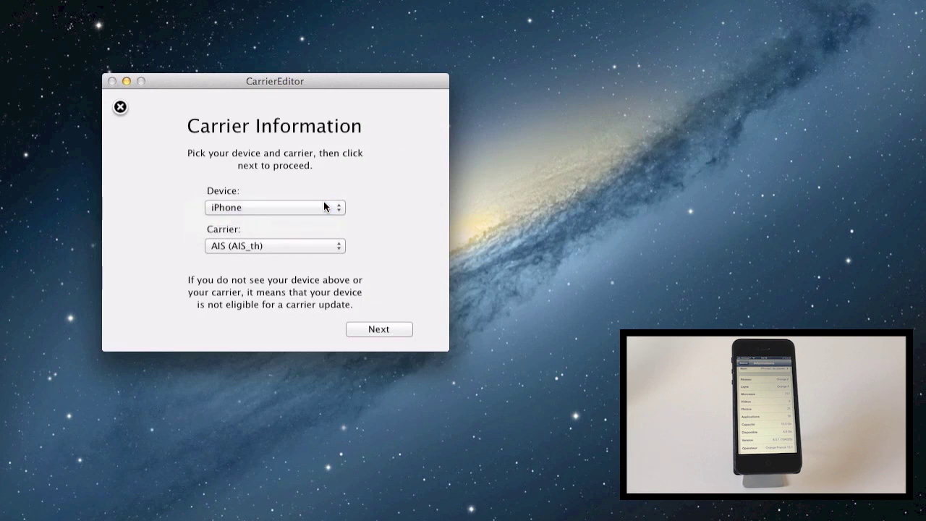
pyautogui.click(323, 246)
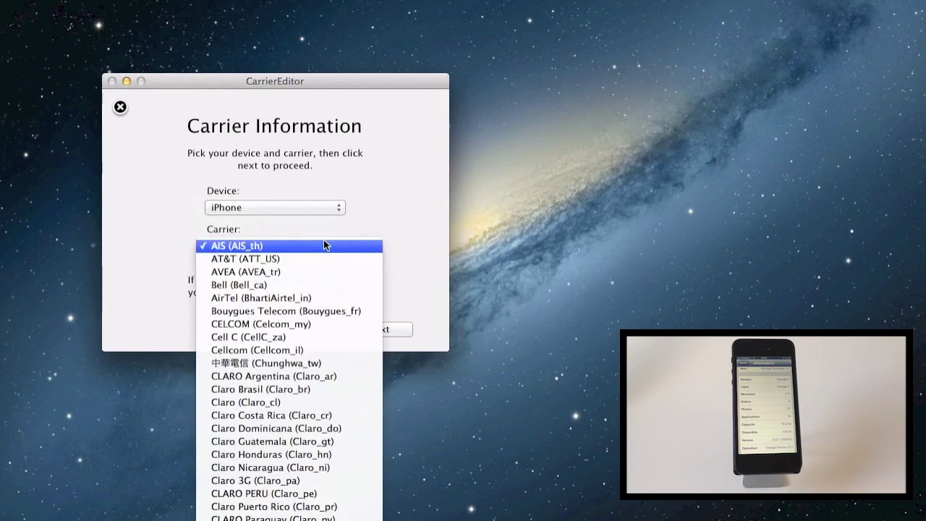
pyautogui.scroll(-15, 309, 386)
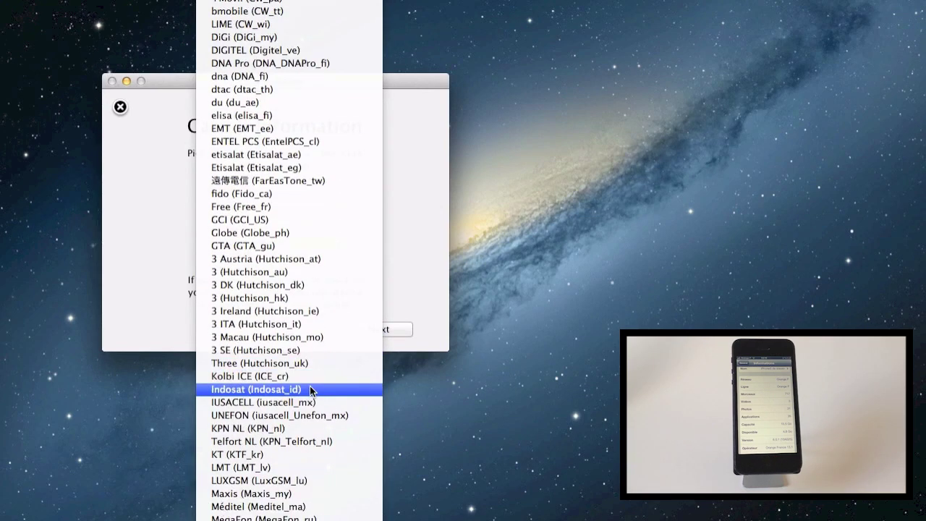
pyautogui.scroll(-15, 309, 385)
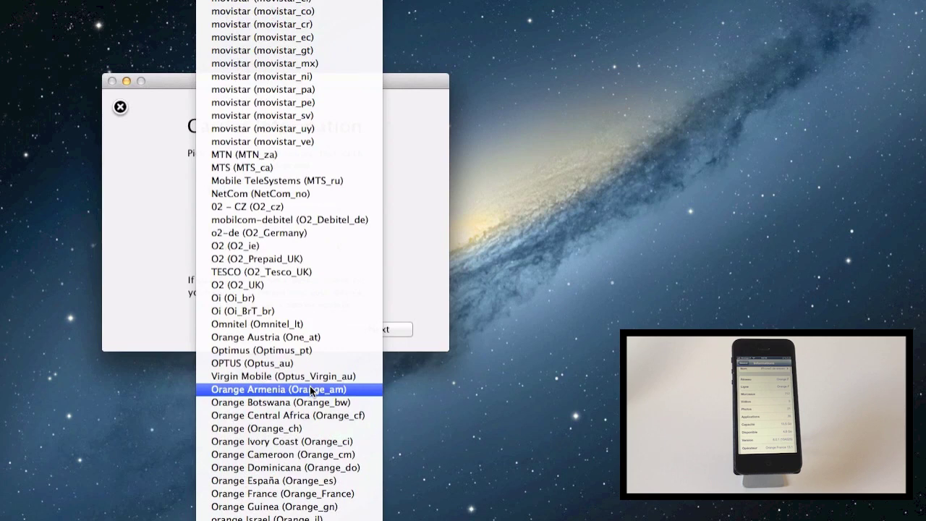
pyautogui.click(297, 495)
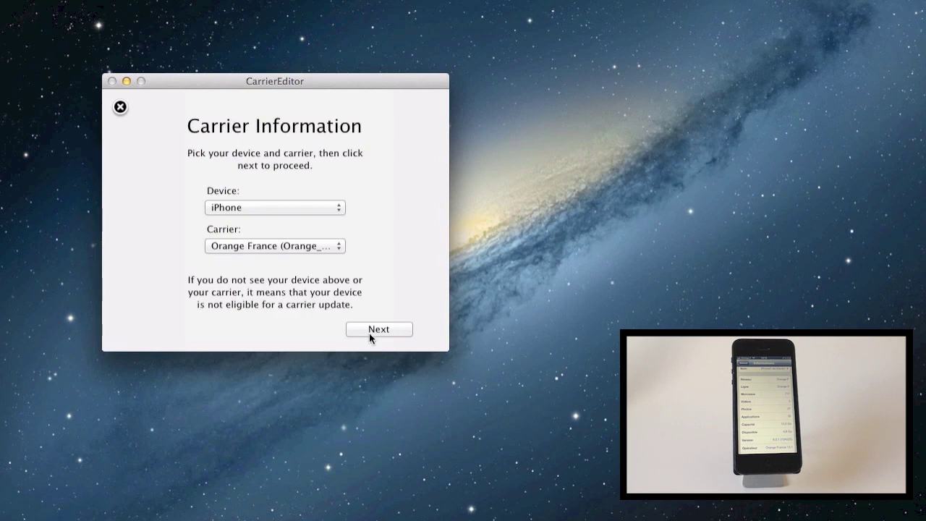
pyautogui.click(373, 329)
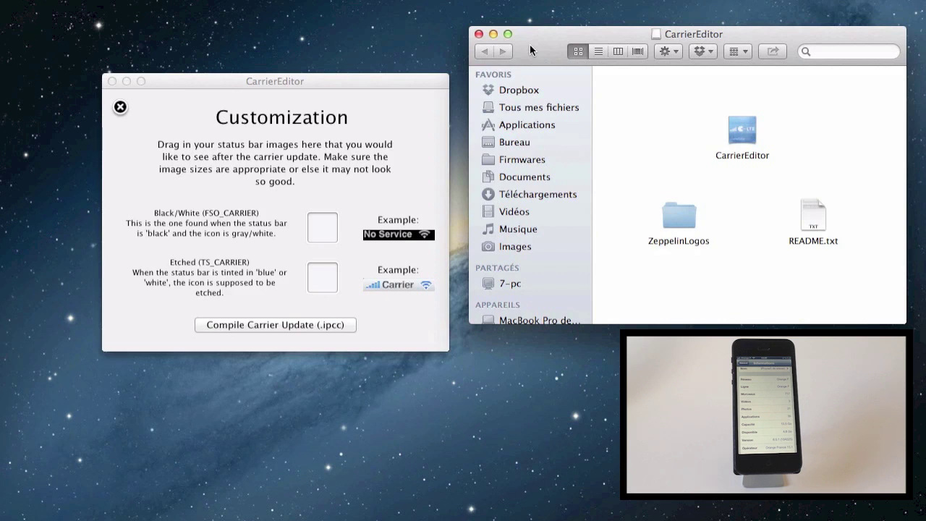
# Open the ZeppelinLogos folder and examine the available logo sets, including the images in the Android and Cloud folders.
pyautogui.doubleClick(678, 213)
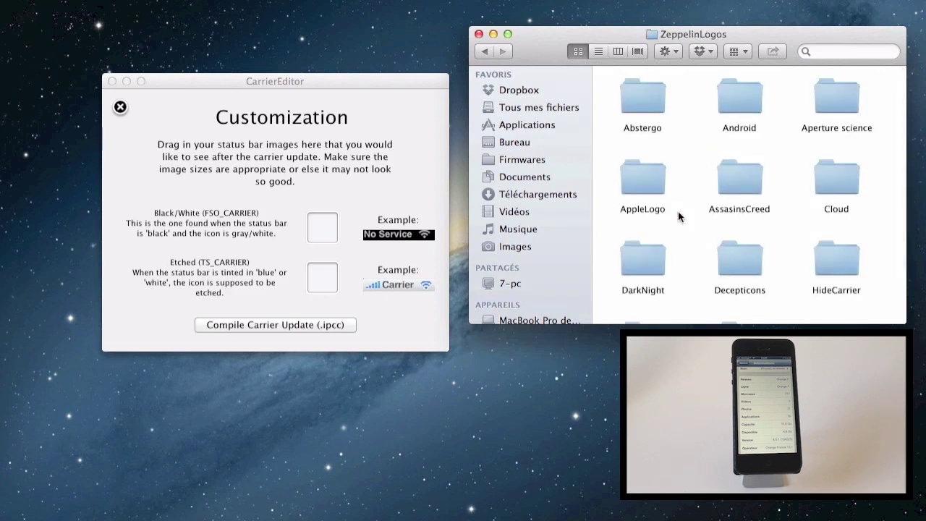
pyautogui.doubleClick(742, 93)
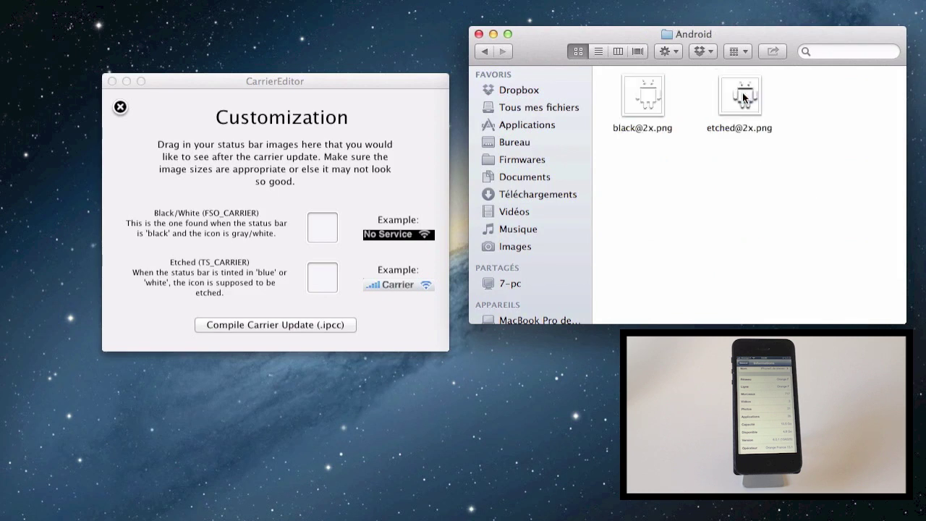
pyautogui.click(480, 54)
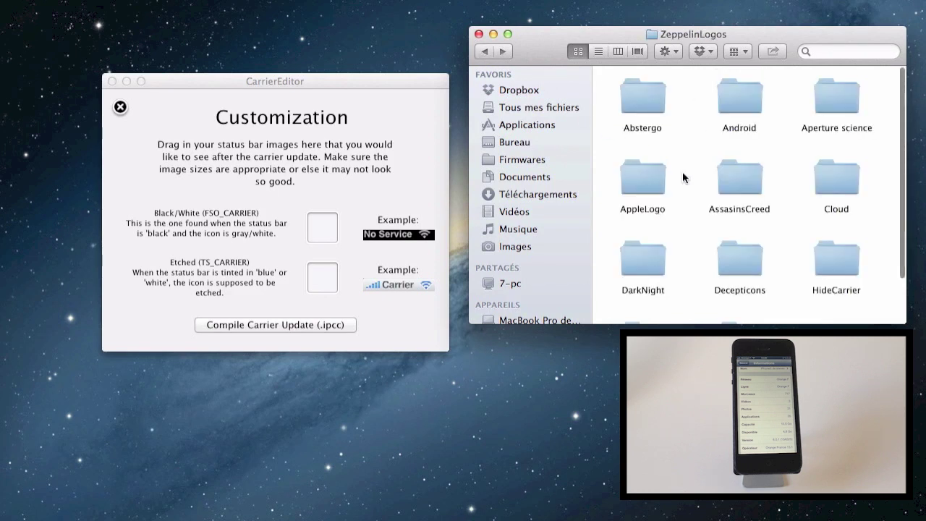
pyautogui.doubleClick(831, 179)
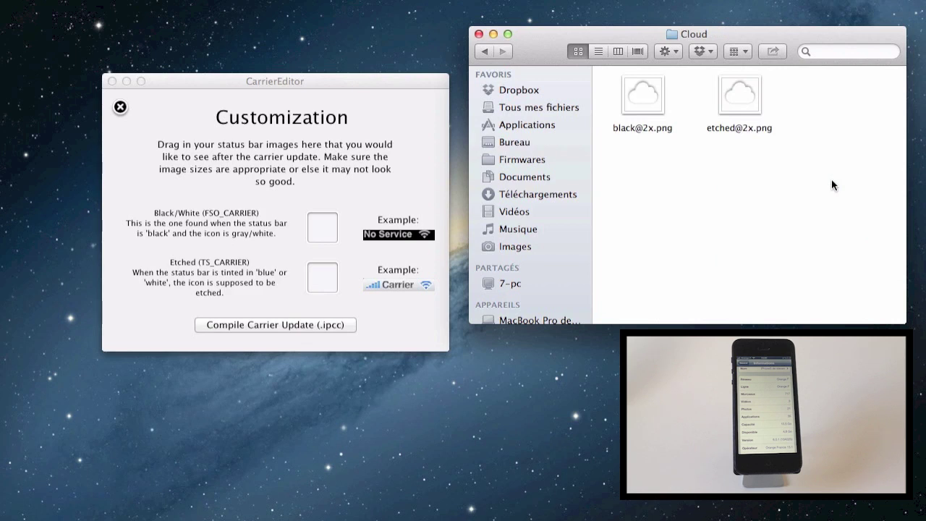
pyautogui.click(481, 52)
pyautogui.scroll(-2, 649, 177)
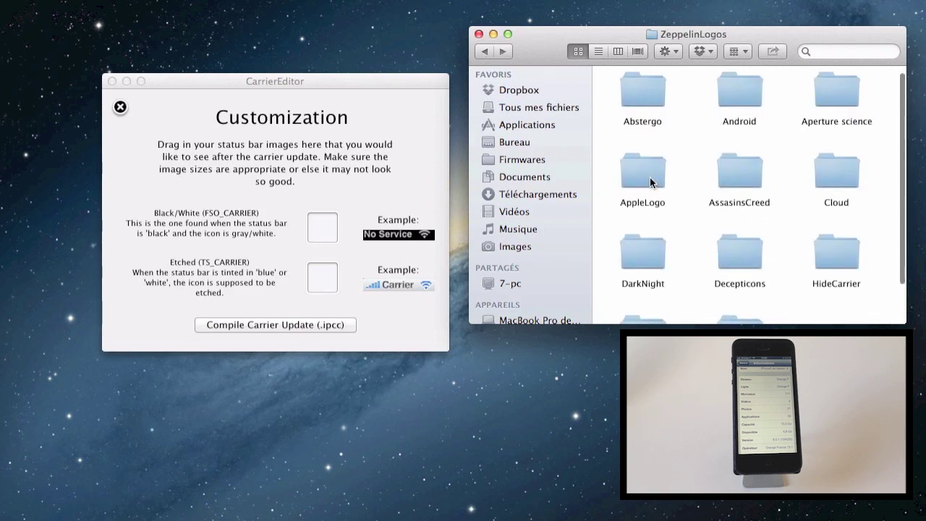
pyautogui.scroll(-2, 650, 176)
pyautogui.scroll(3, 649, 177)
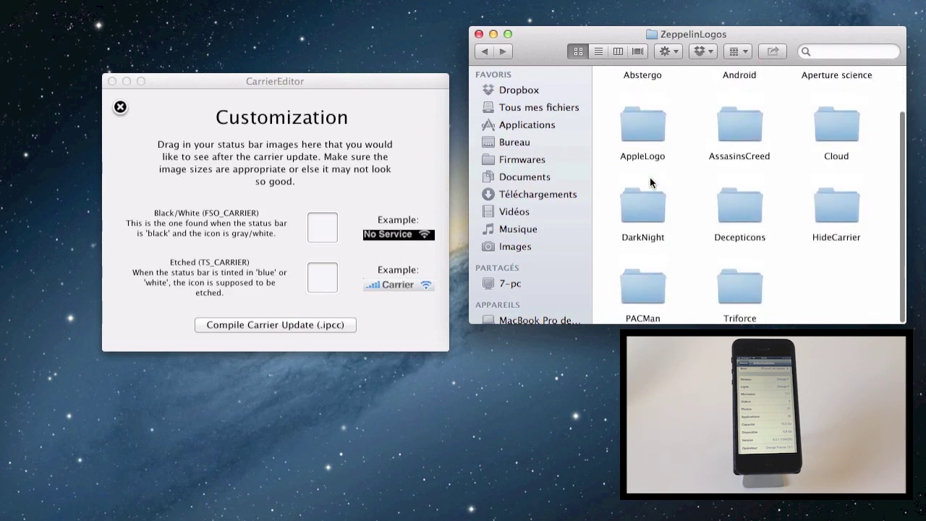
pyautogui.scroll(-1, 649, 177)
pyautogui.doubleClick(649, 178)
pyautogui.moveTo(646, 95); pyautogui.dragTo(319, 228)
pyautogui.moveTo(752, 108); pyautogui.dragTo(333, 280)
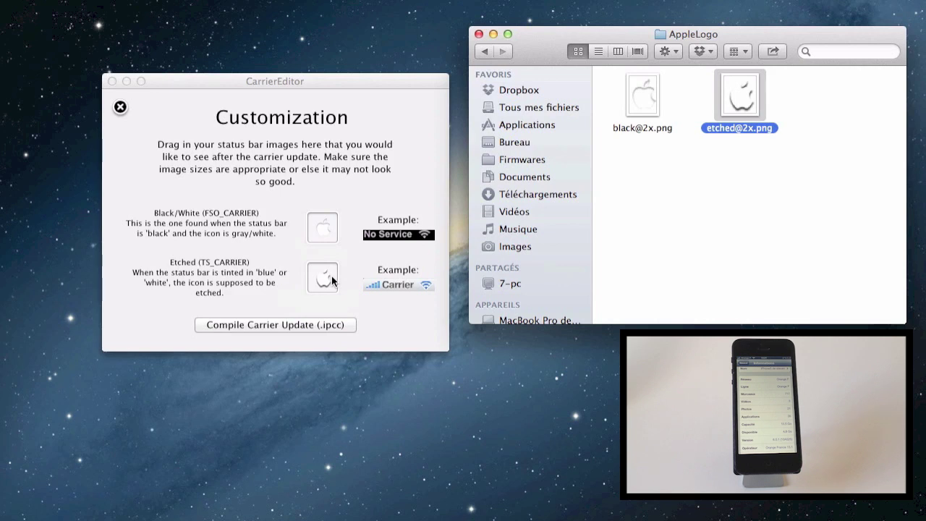
# Compile the carrier update as an .ipcc file and request the instructions for installing it.
pyautogui.click(266, 325)
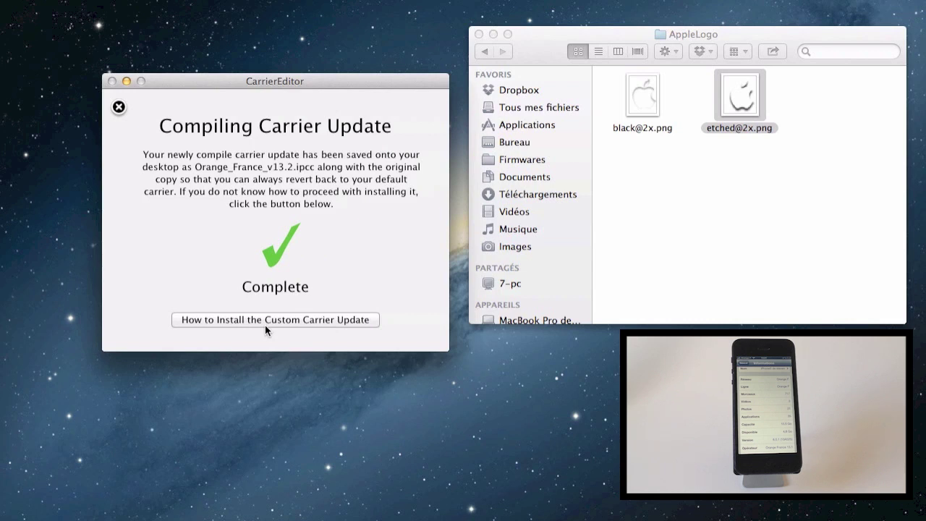
pyautogui.click(264, 319)
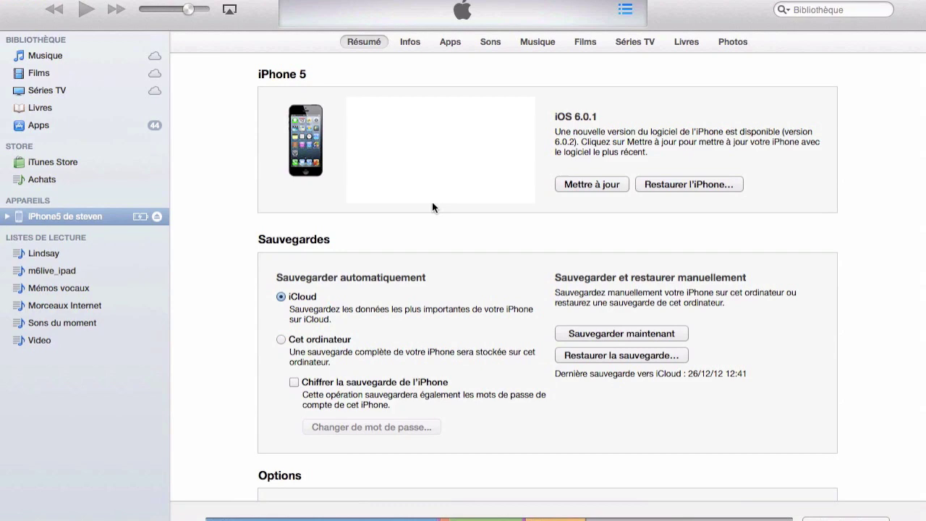
# Switch to iTunes and load the custom carrier file Orange_France_v13.2.ipcc from the desktop onto the iPhone through its restore file chooser.
pyautogui.keyDown('alt'); pyautogui.click(688, 184); pyautogui.keyUp('alt')
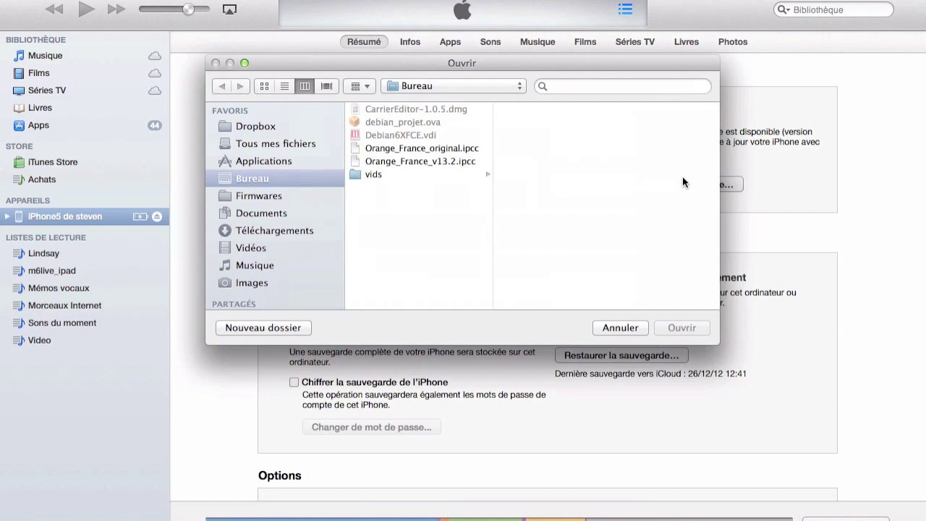
pyautogui.click(413, 160)
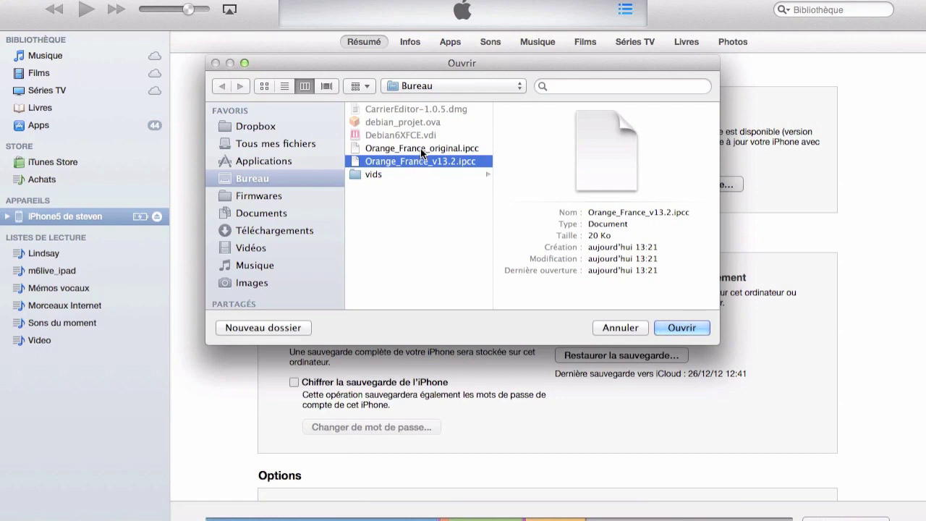
pyautogui.click(420, 148)
pyautogui.click(423, 161)
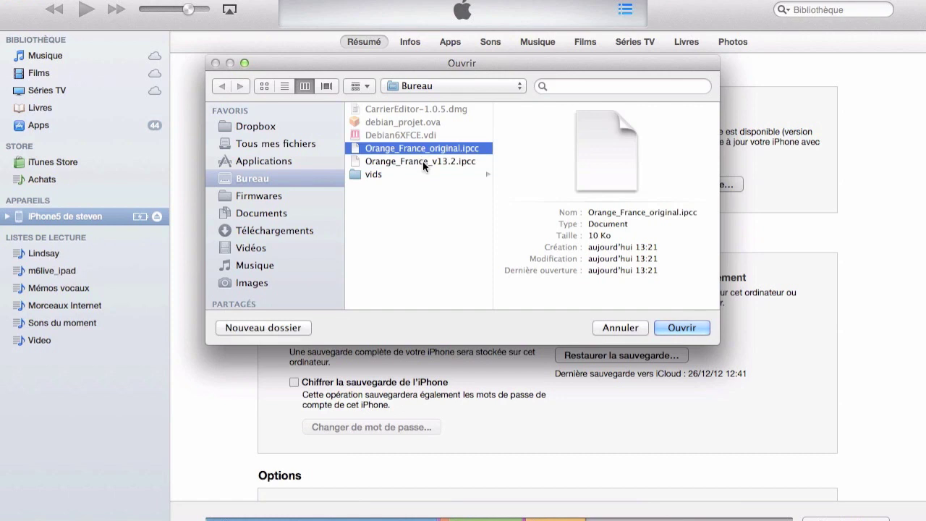
pyautogui.click(676, 328)
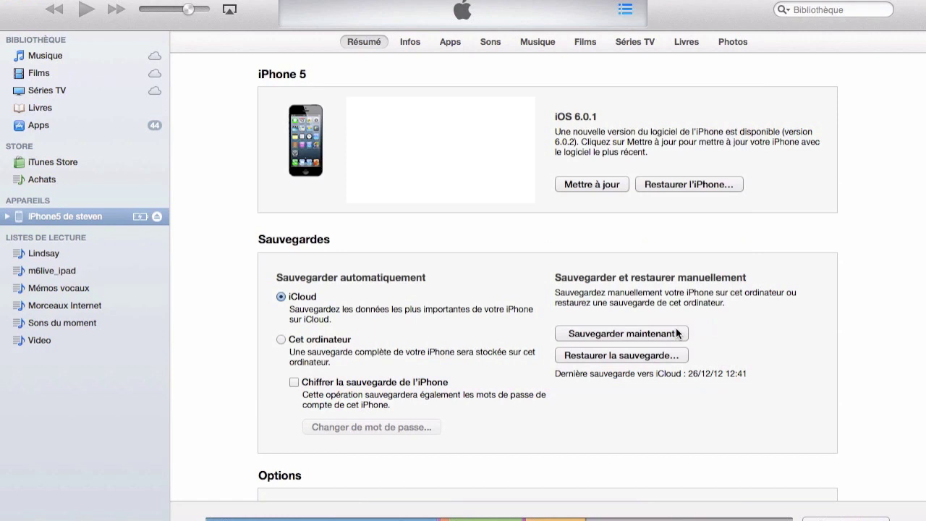